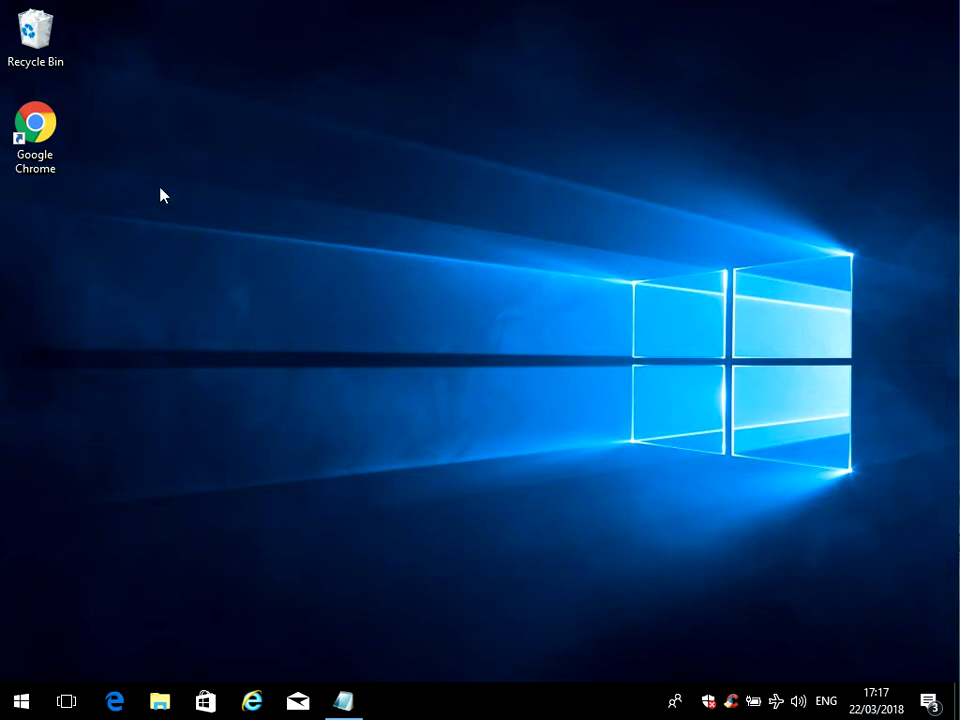
# - Launch Google Chrome from its desktop shortcut to a New Tab page
pyautogui.doubleClick(52, 135)
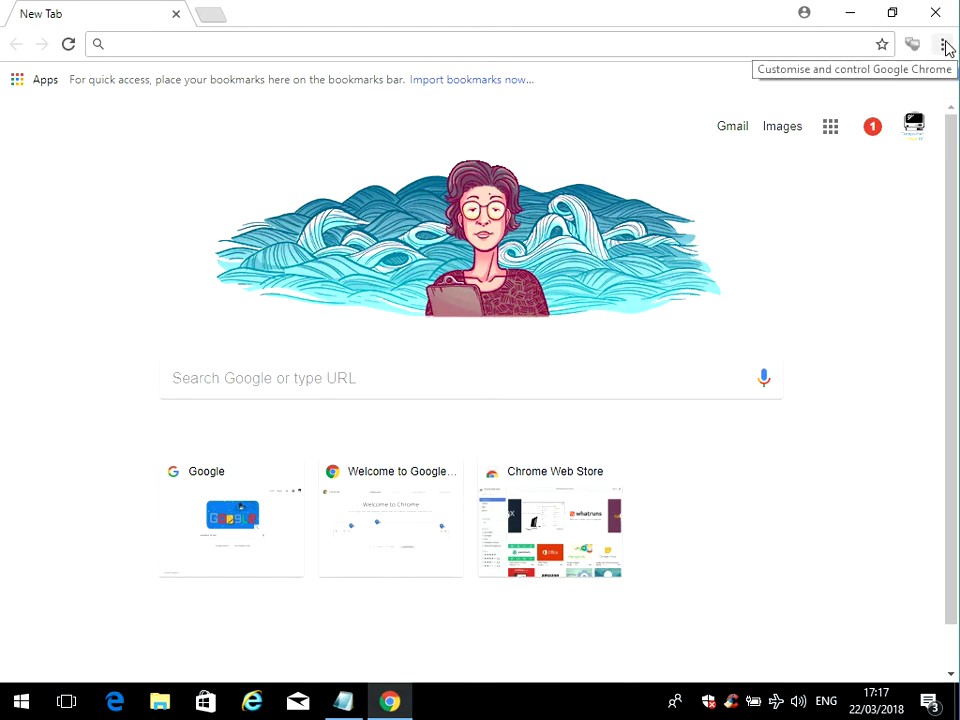
# - Open Chrome's Extensions page through the menu's More tools submenu
pyautogui.click(944, 45)
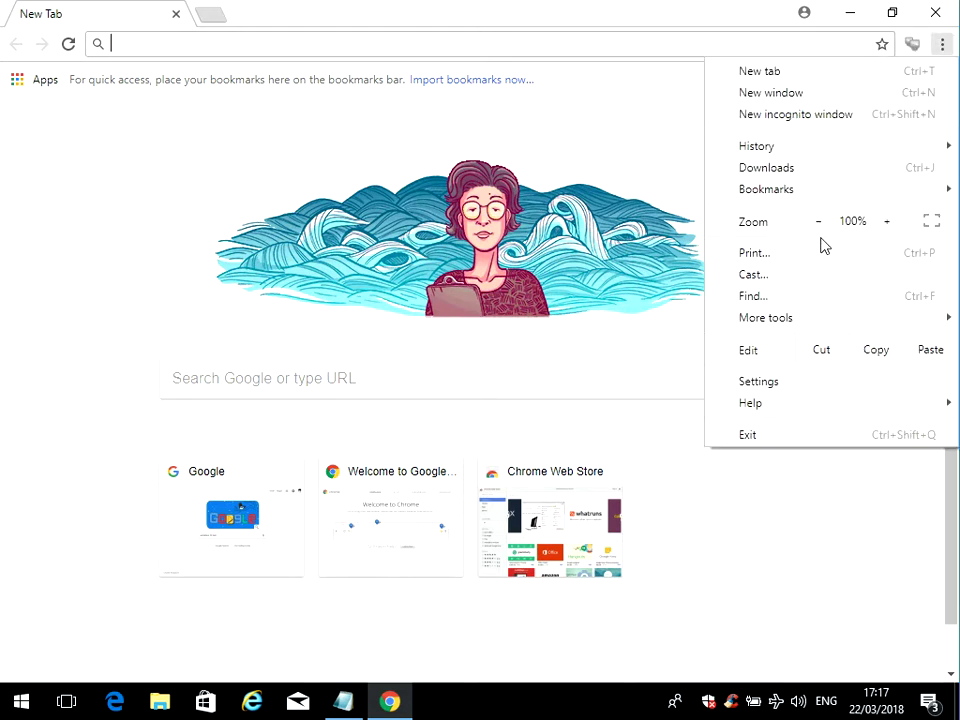
pyautogui.moveTo(768, 328)
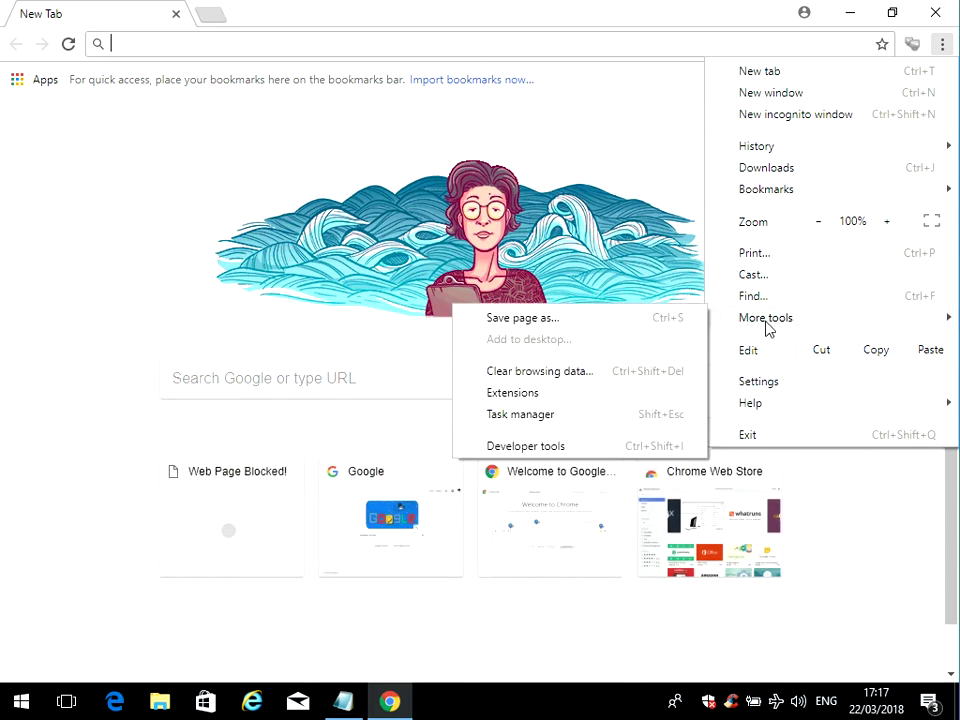
pyautogui.click(572, 395)
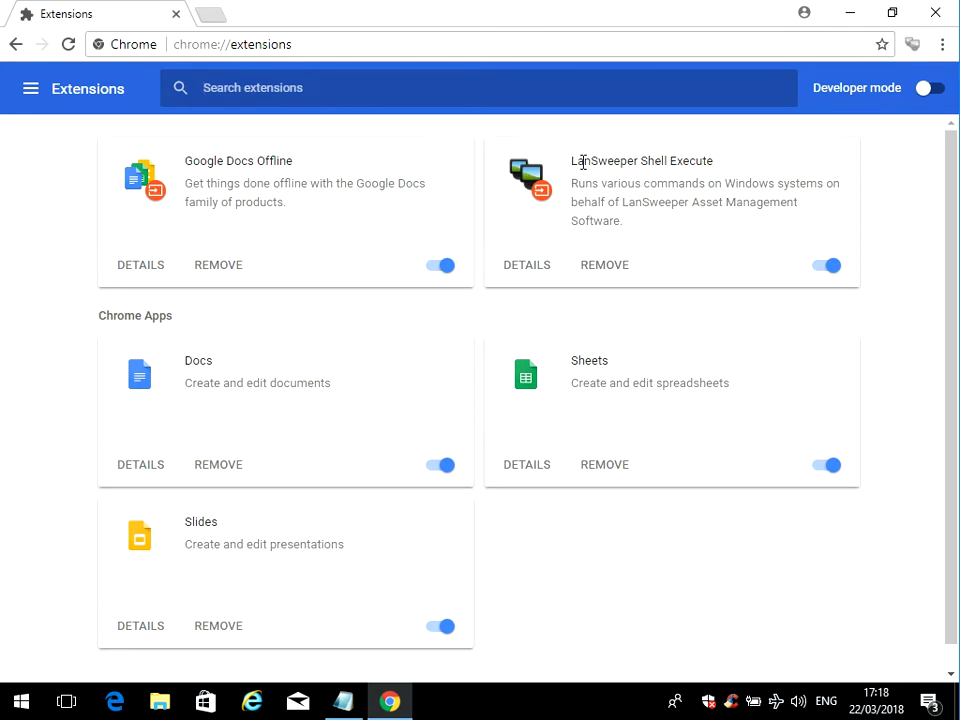
# - Switch off LanSweeper Shell Execute, Google Docs Offline, and the Docs, Sheets and Slides apps
pyautogui.moveTo(572, 160); pyautogui.dragTo(715, 158)
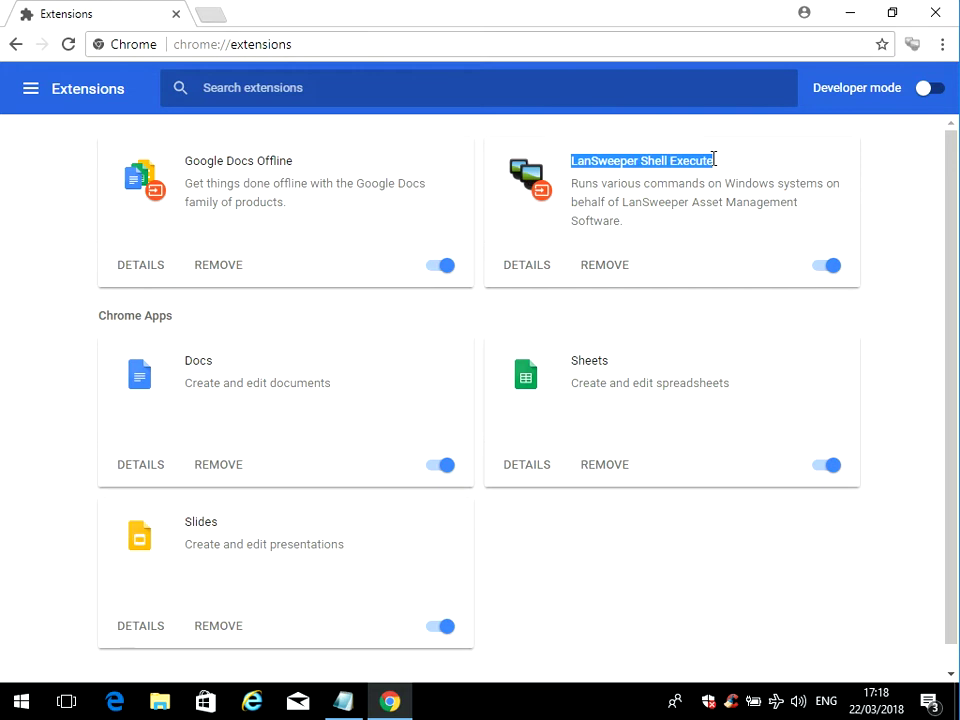
pyautogui.click(833, 270)
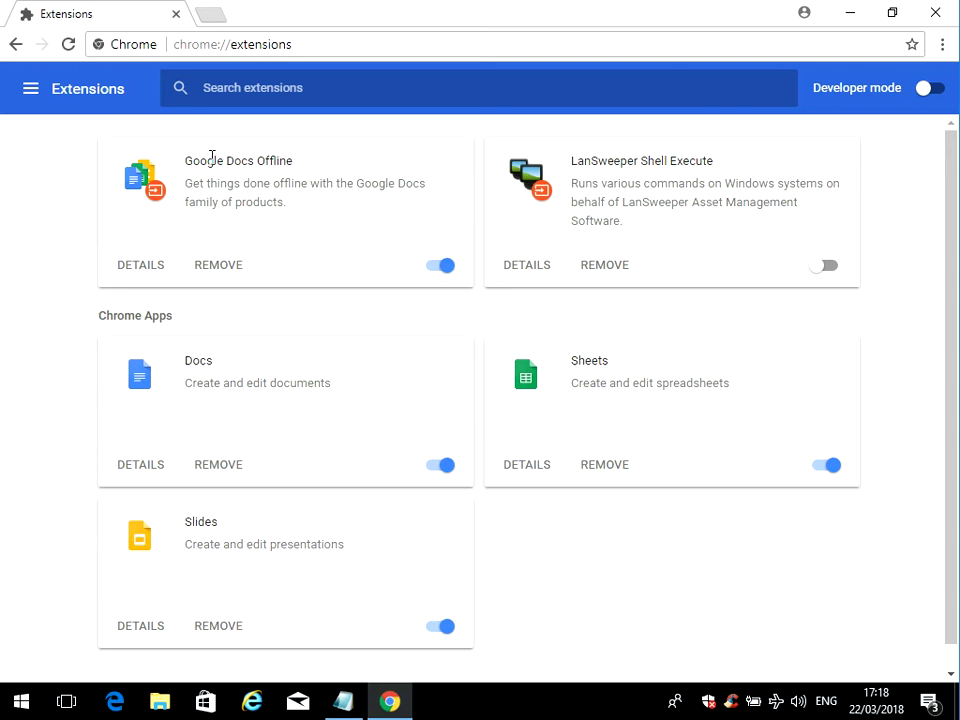
pyautogui.click(442, 275)
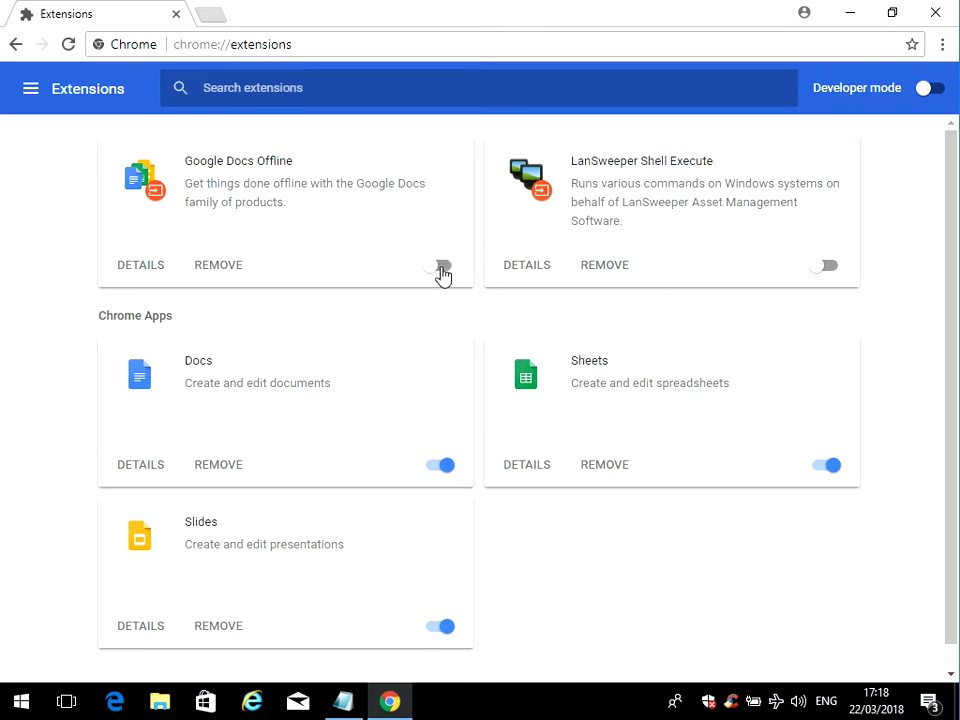
pyautogui.click(441, 468)
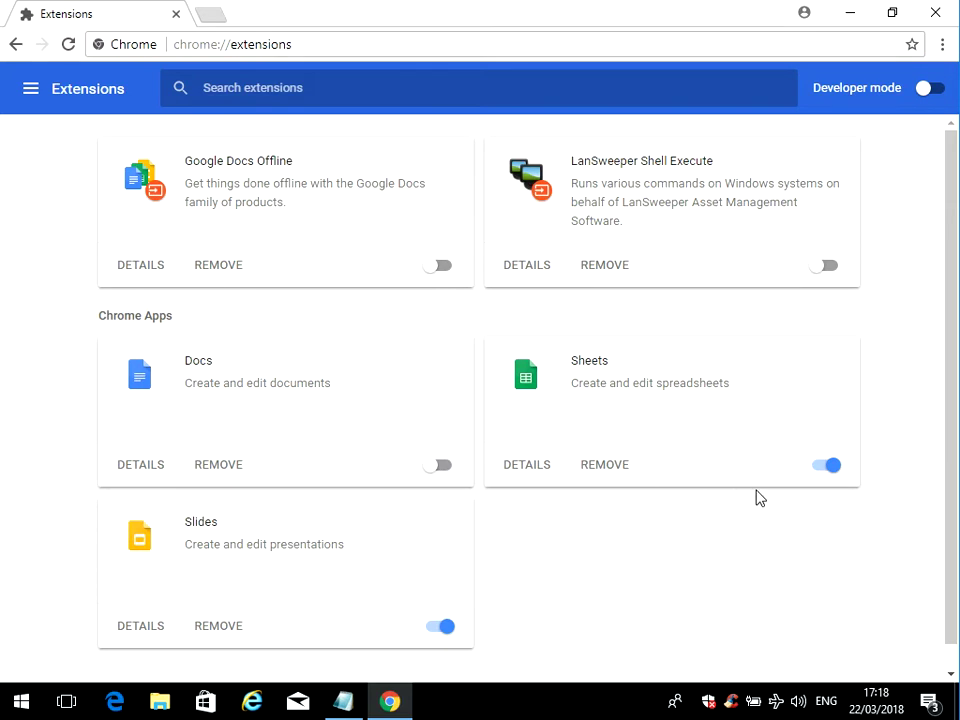
pyautogui.click(834, 467)
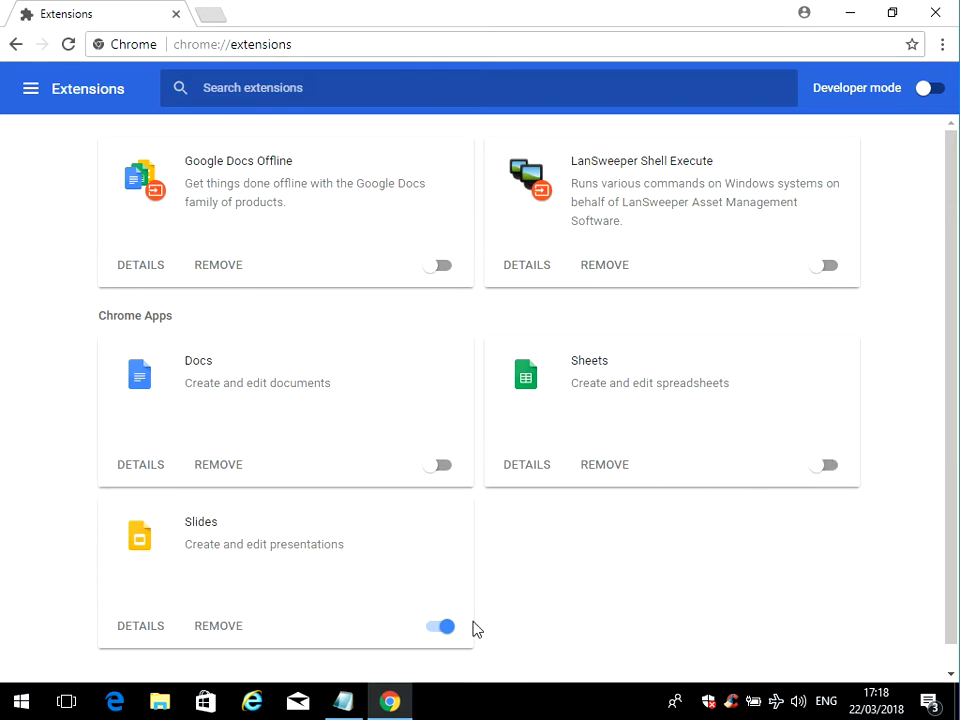
pyautogui.click(443, 634)
# - Remove LanSweeper Shell Execute, dismiss the storage notice, and close Chrome
pyautogui.click(611, 267)
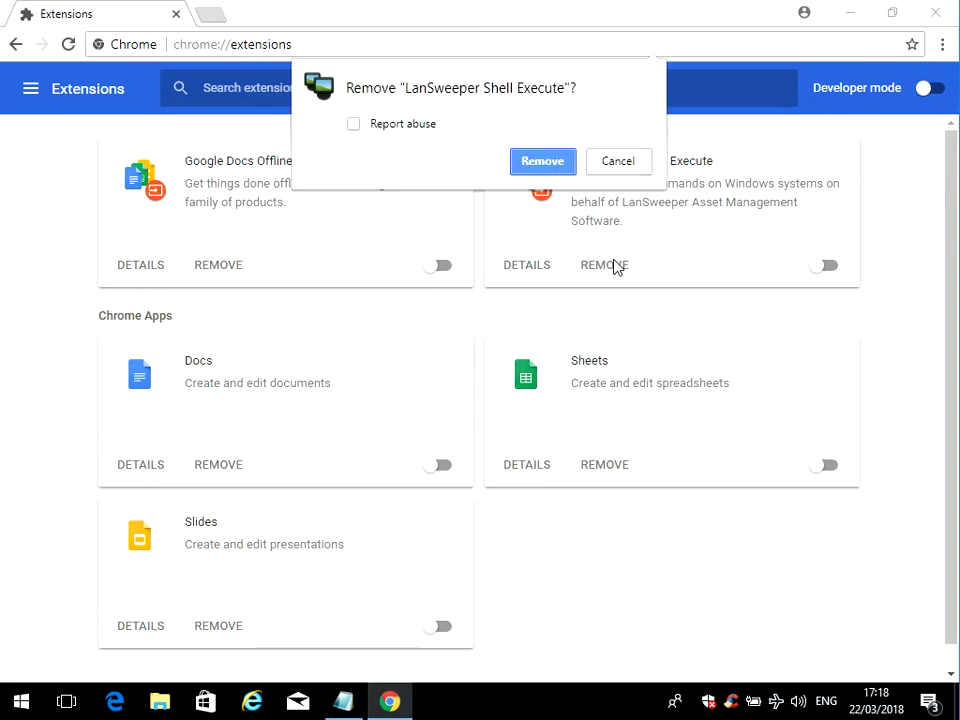
pyautogui.click(557, 166)
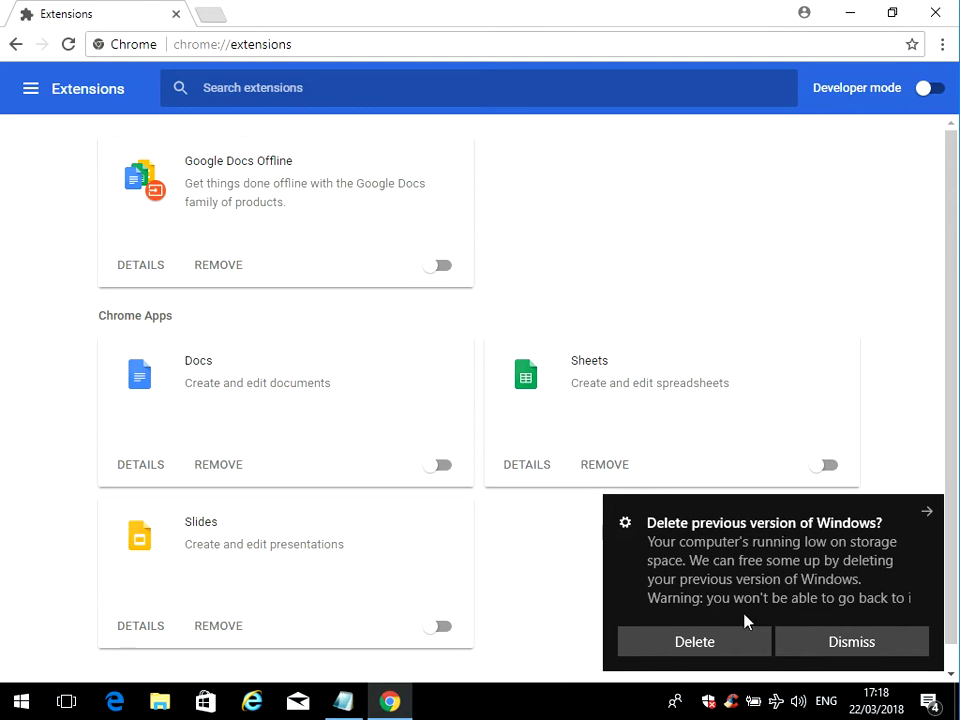
pyautogui.click(719, 647)
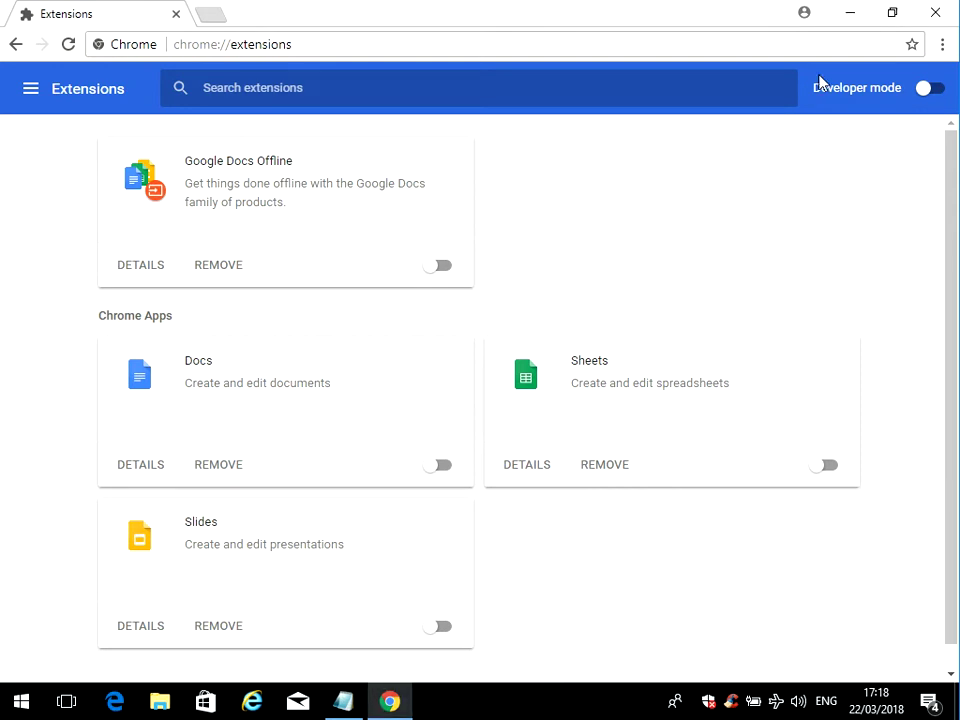
pyautogui.click(938, 13)
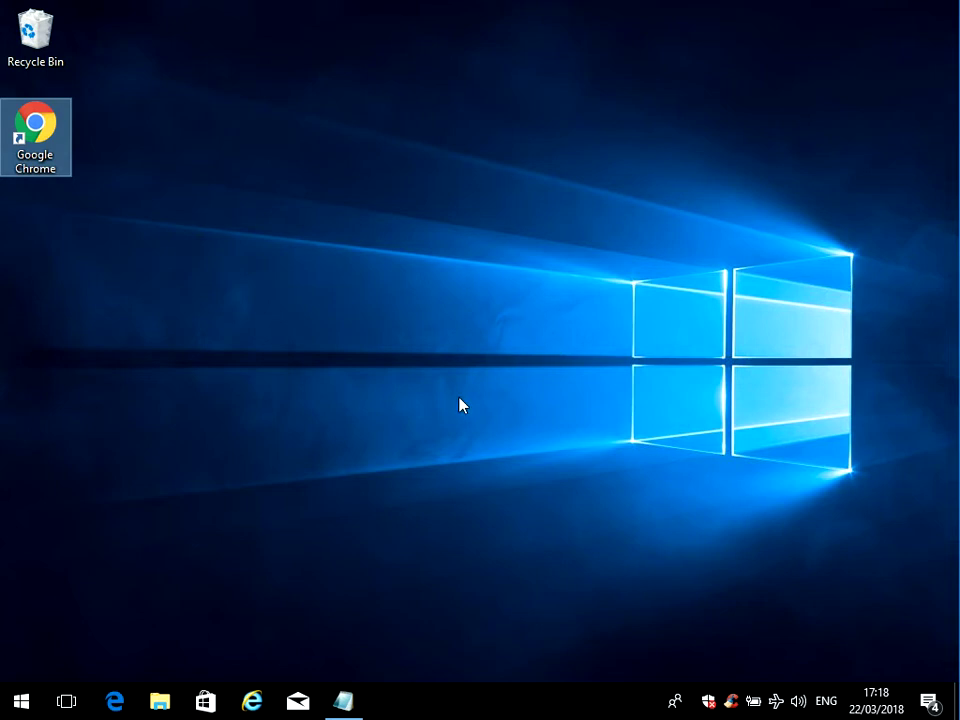
# - Open Control Panel through Start search and search its settings for 'network'
pyautogui.click(20, 705)
pyautogui.click(20, 705)
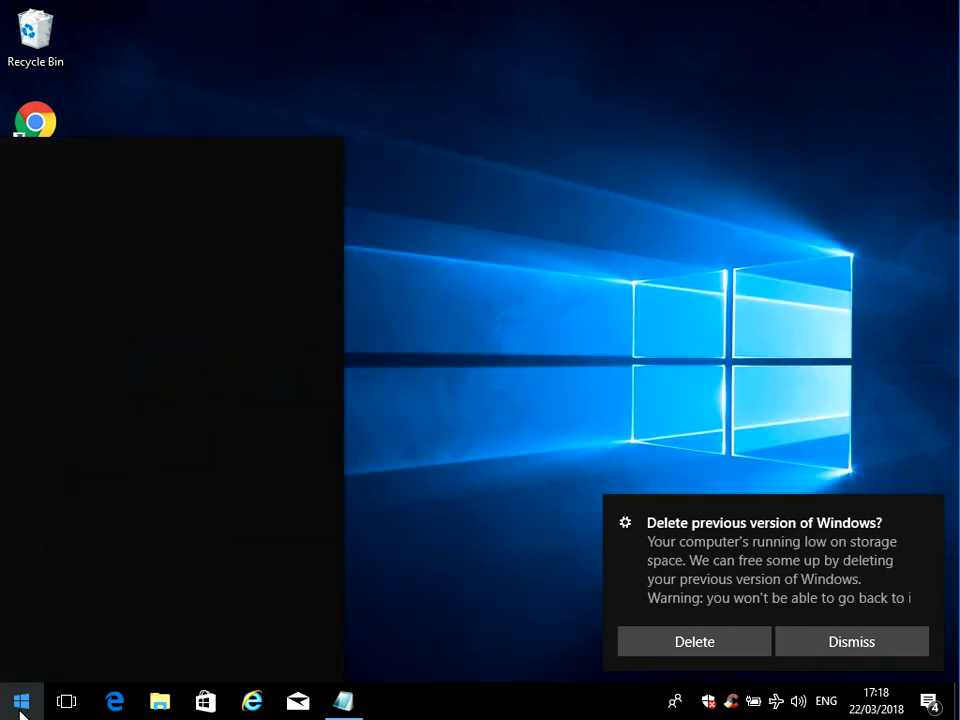
pyautogui.write('control')
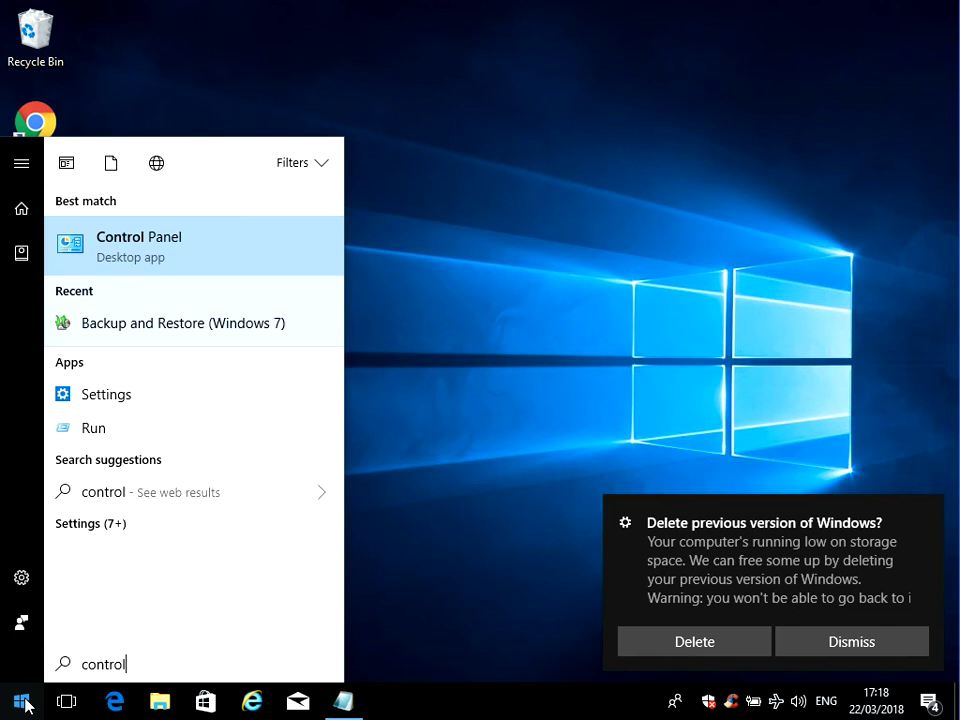
pyautogui.click(220, 243)
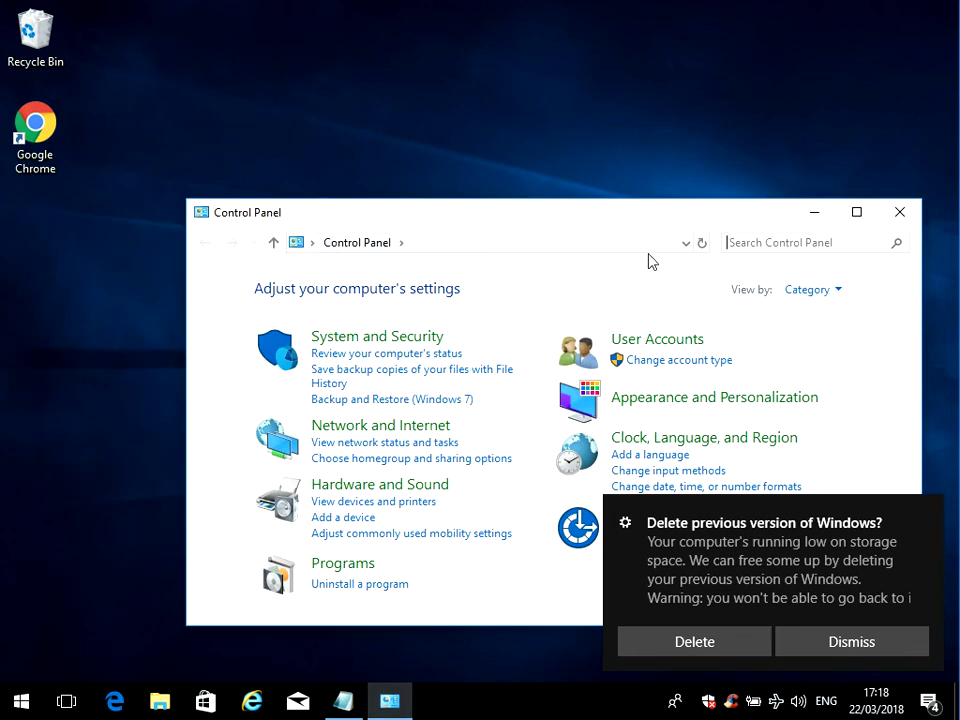
pyautogui.click(758, 241)
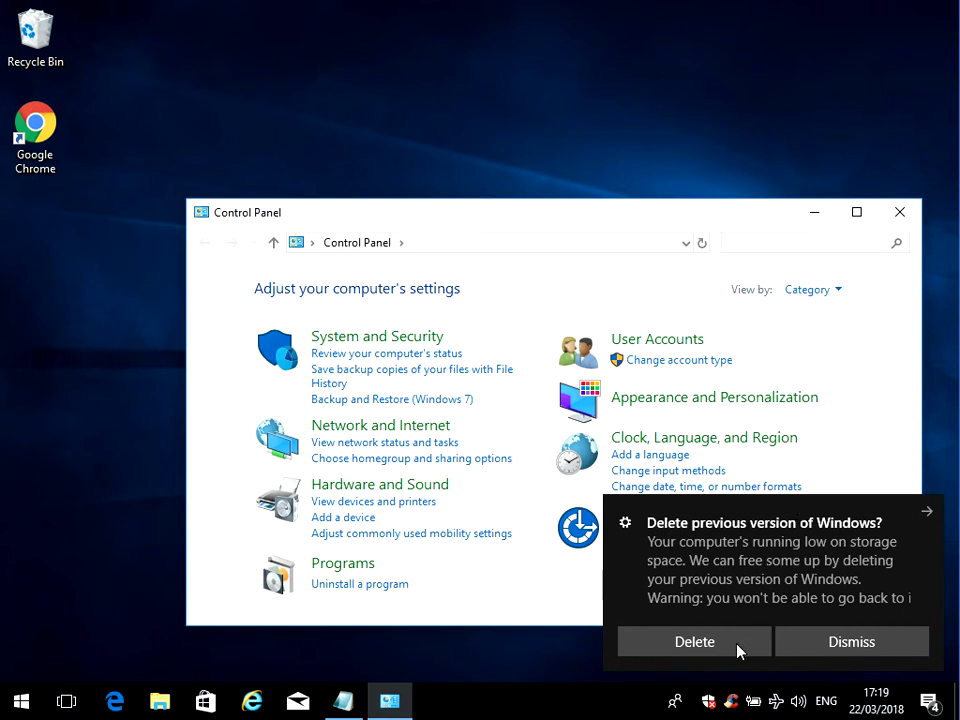
pyautogui.click(784, 641)
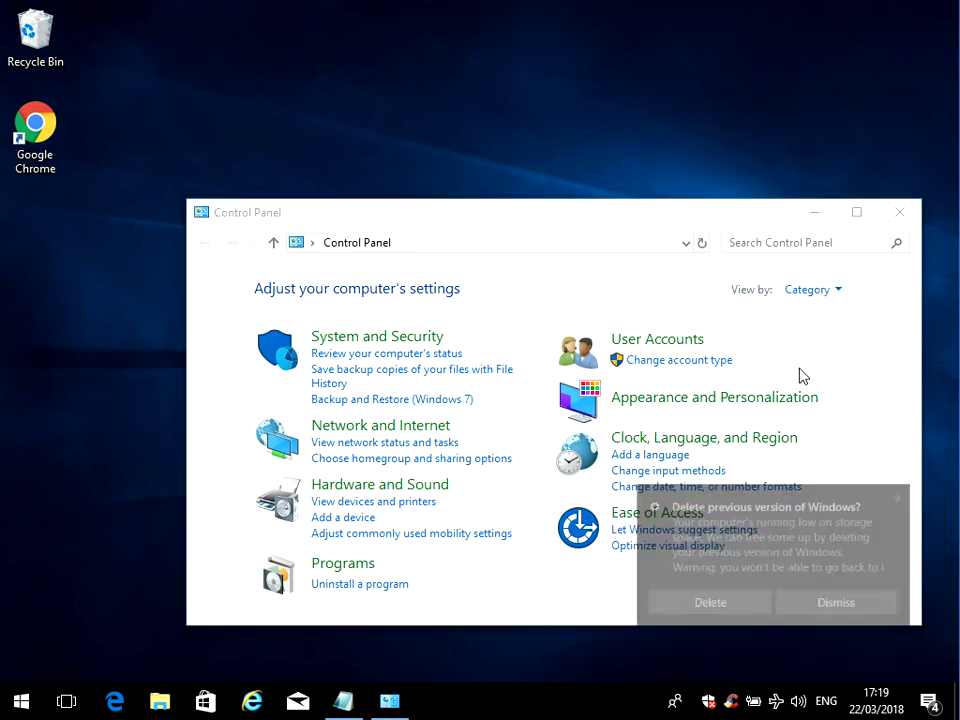
pyautogui.click(787, 245)
pyautogui.write('network')
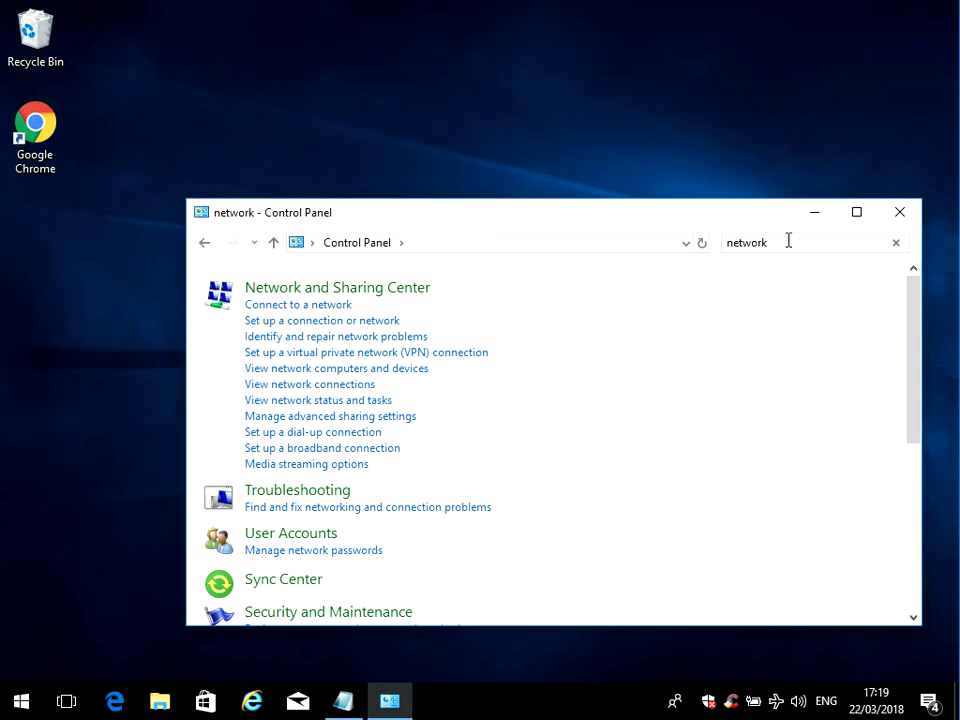
# - Open the Ethernet adapter's Properties and select Internet Protocol Version 4 (TCP/IPv4)
pyautogui.click(301, 389)
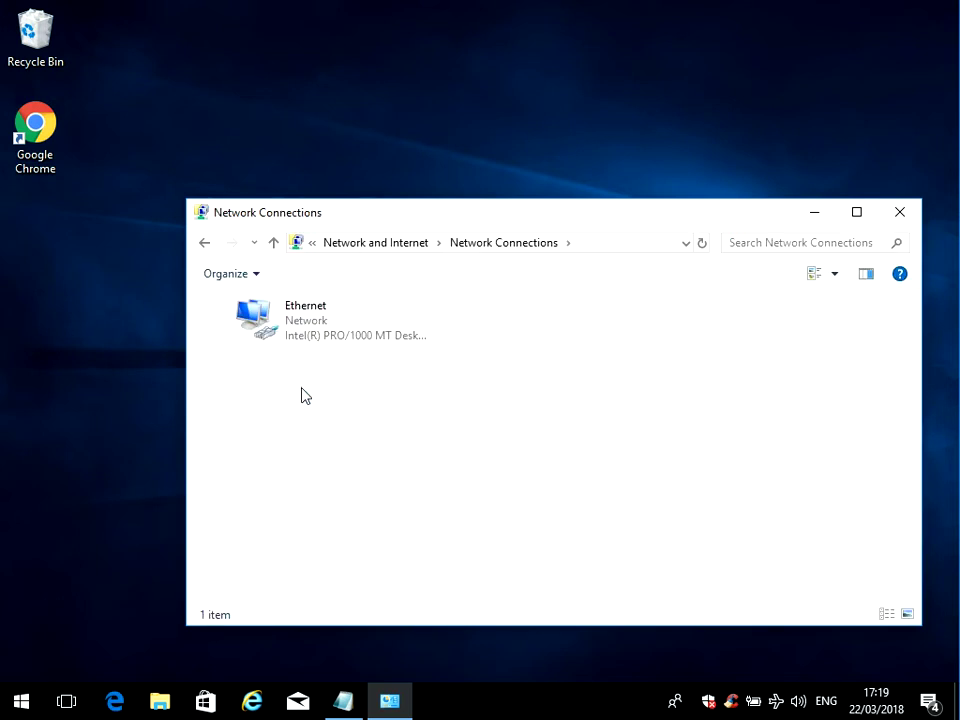
pyautogui.click(330, 325)
pyautogui.rightClick(330, 325)
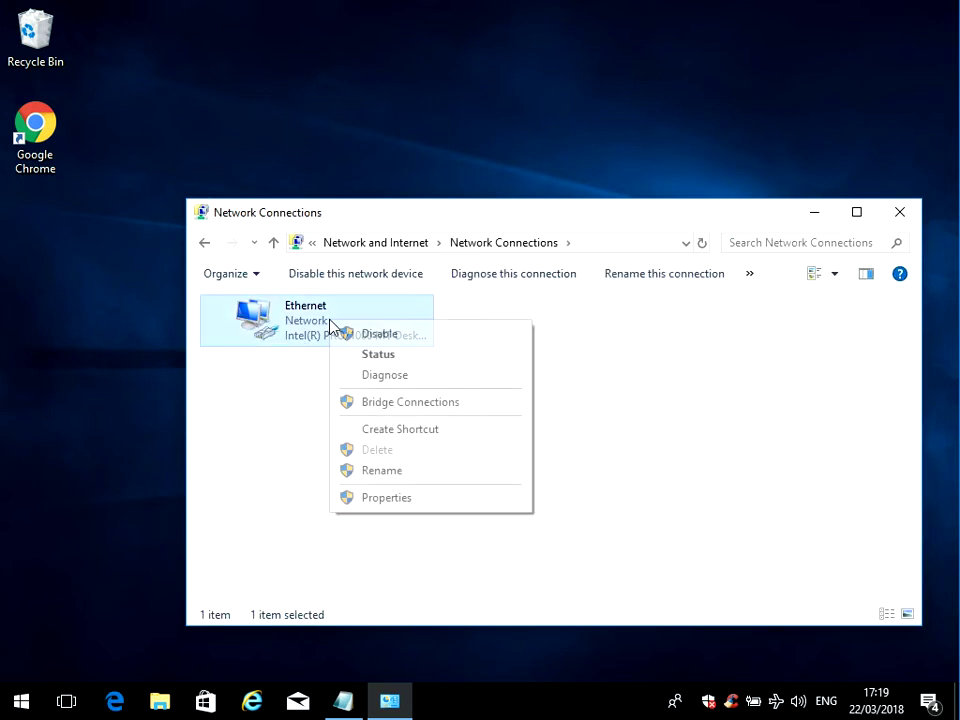
pyautogui.click(282, 446)
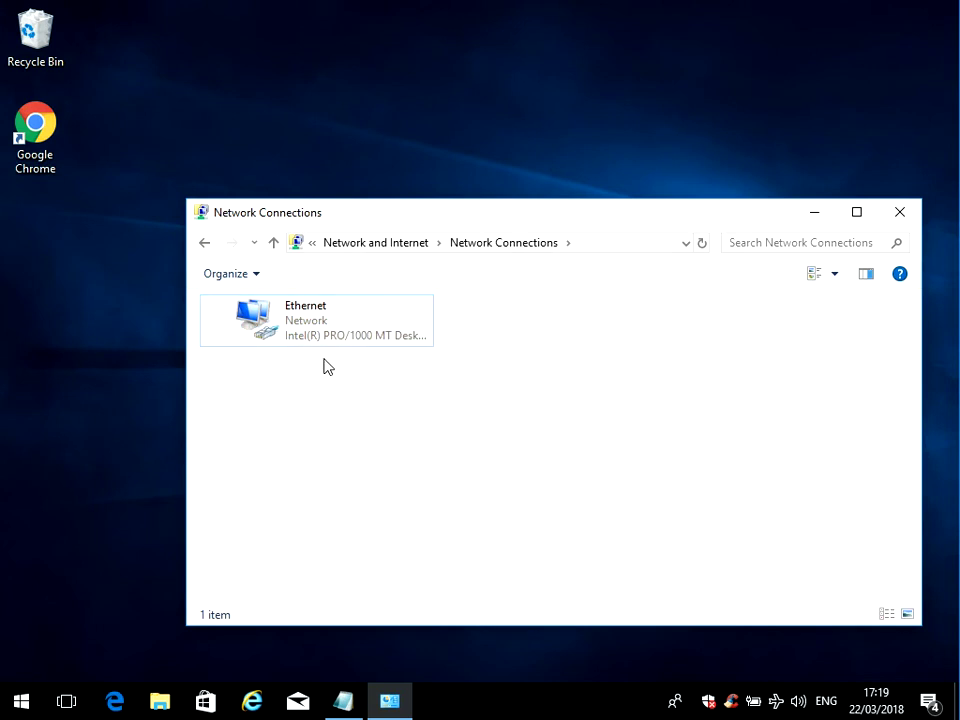
pyautogui.click(318, 334)
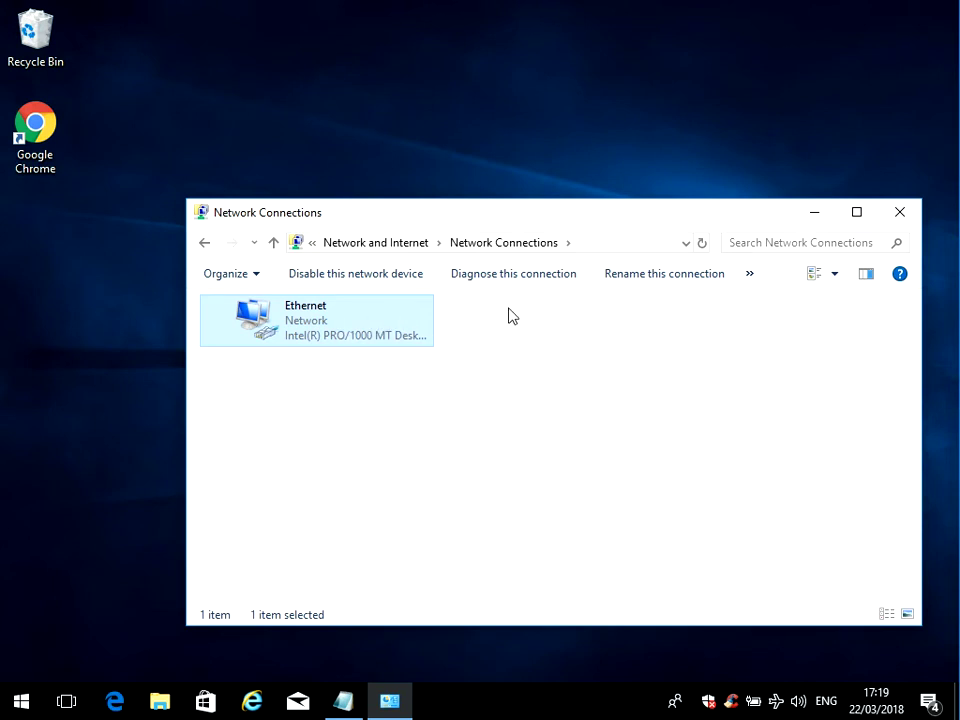
pyautogui.rightClick(340, 323)
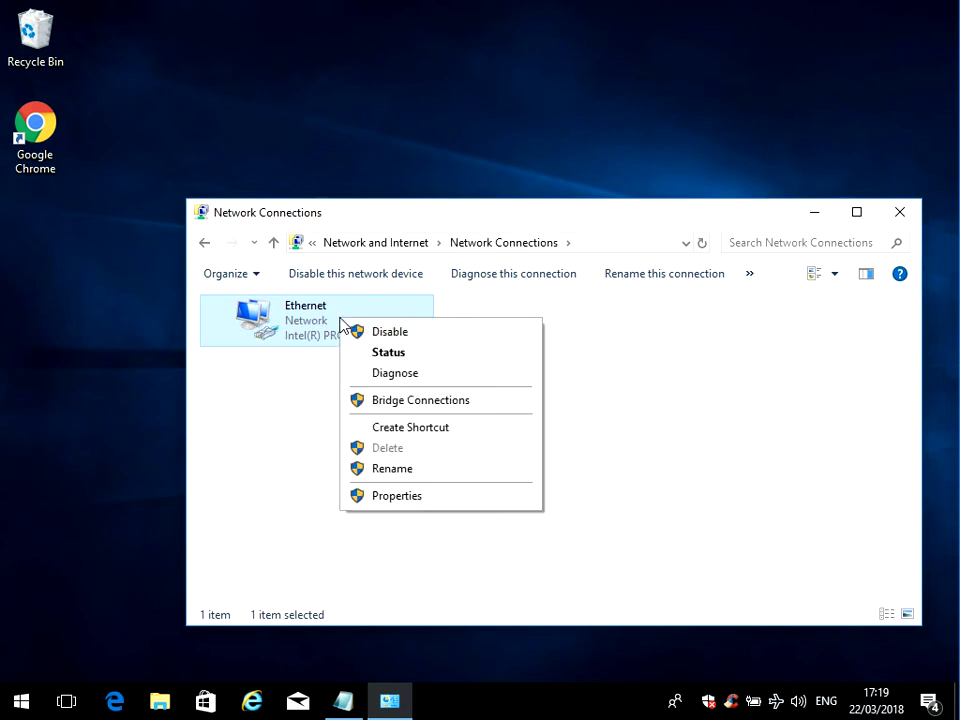
pyautogui.click(419, 497)
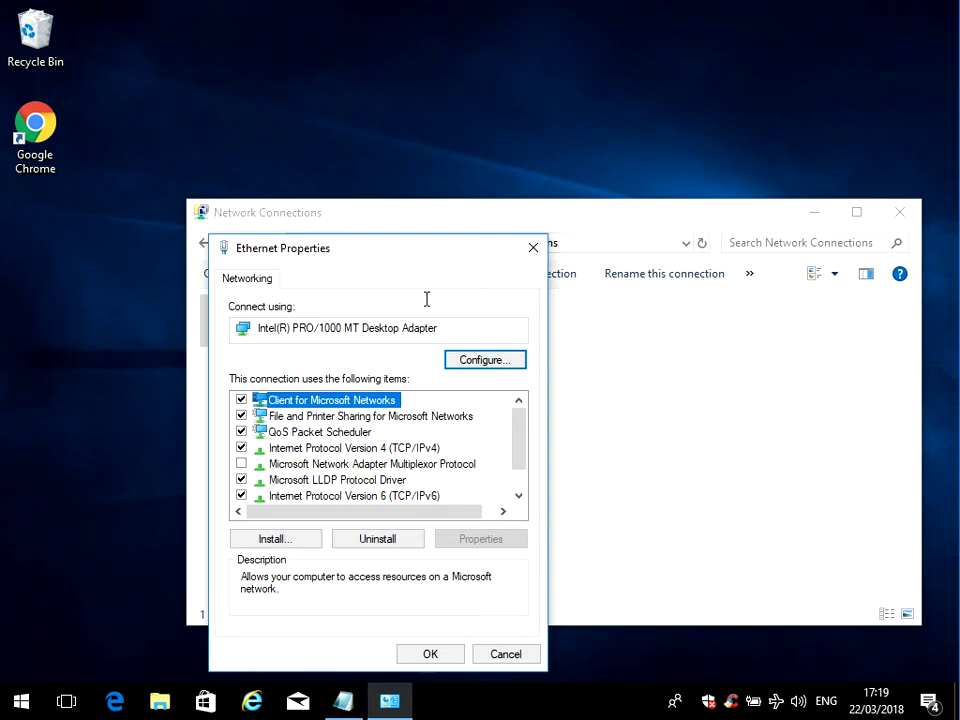
pyautogui.moveTo(445, 259); pyautogui.dragTo(469, 95)
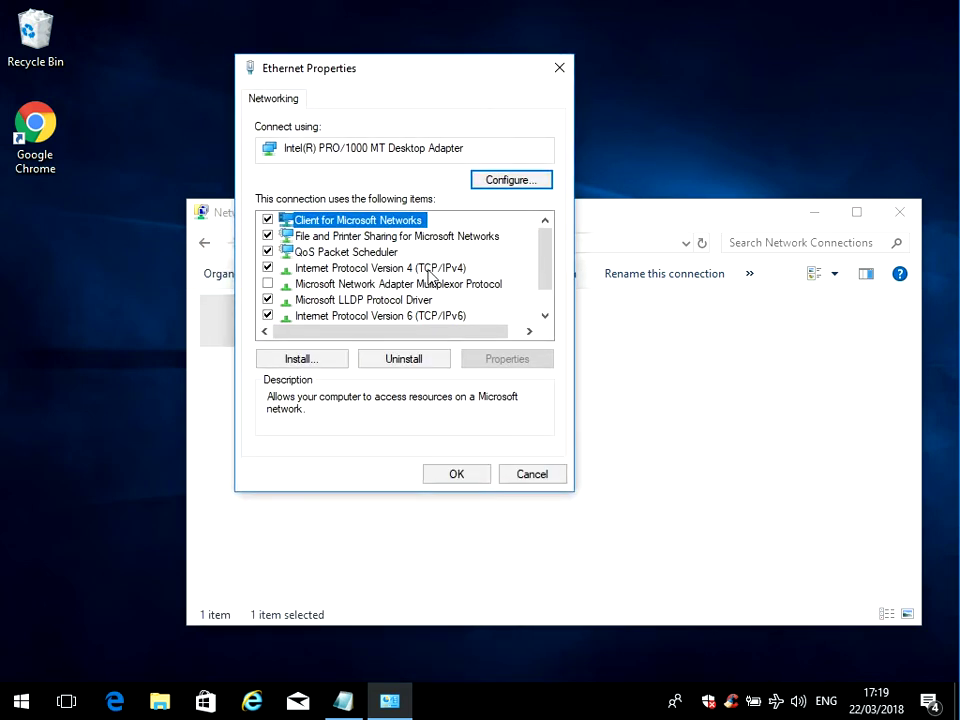
pyautogui.click(384, 270)
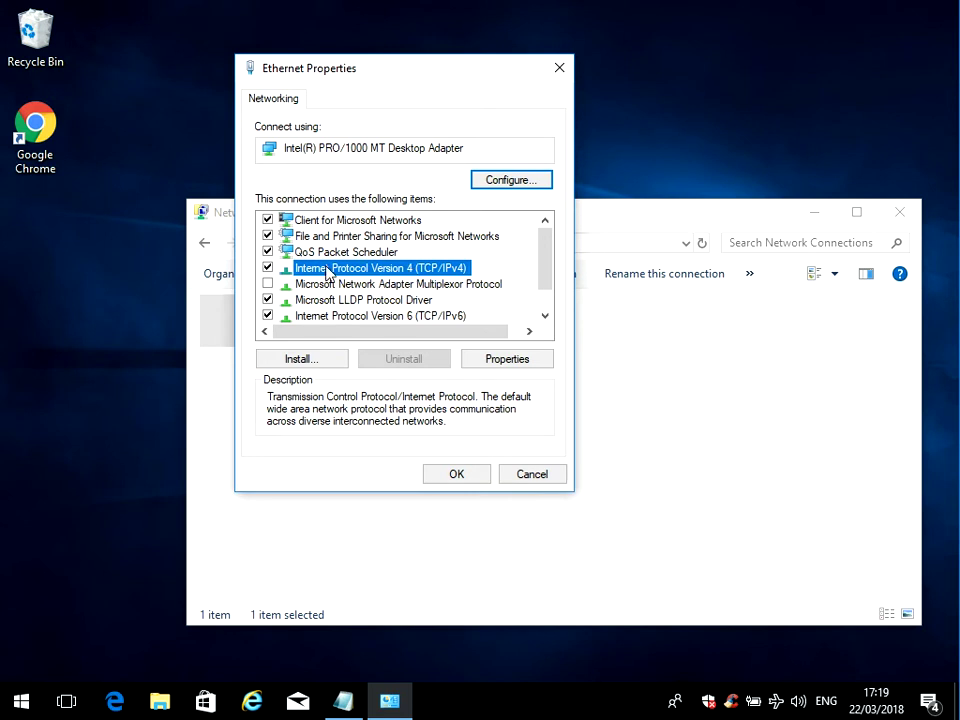
# - Open TCP/IPv4 Properties, check the preferred DNS 208.67.222.222, then bring up the Notepad notes
pyautogui.click(505, 361)
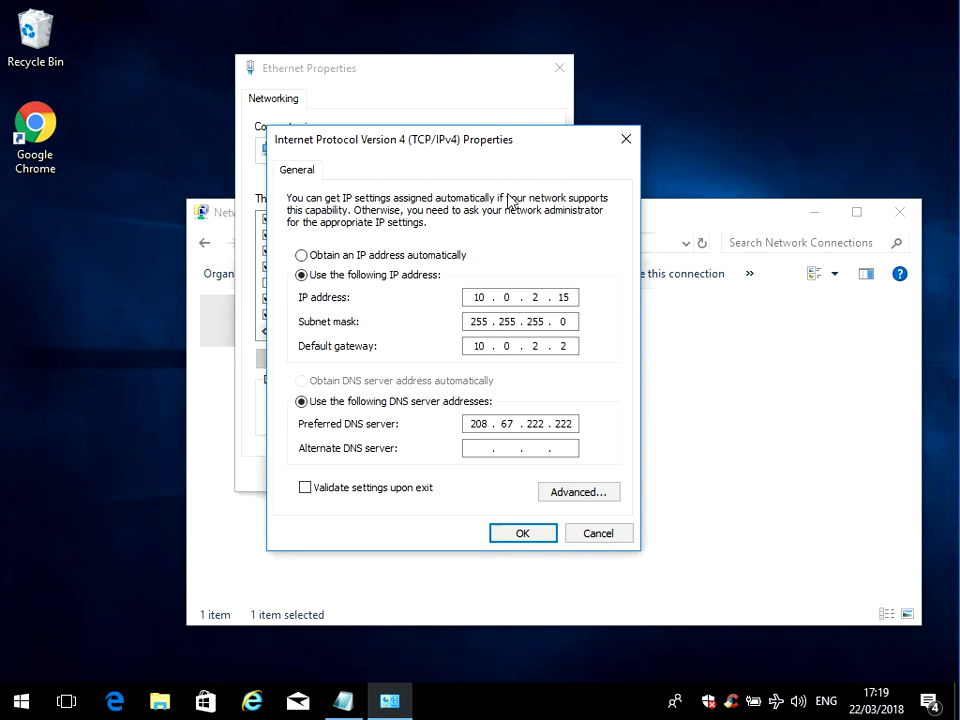
pyautogui.moveTo(521, 143); pyautogui.dragTo(521, 85)
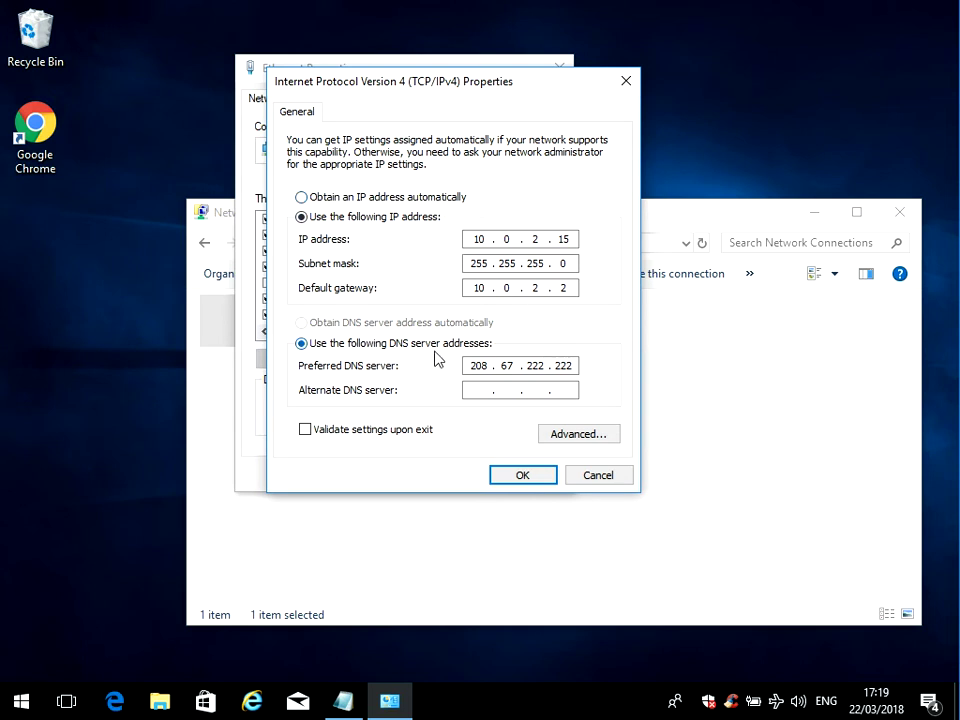
pyautogui.doubleClick(473, 367)
pyautogui.click(343, 701)
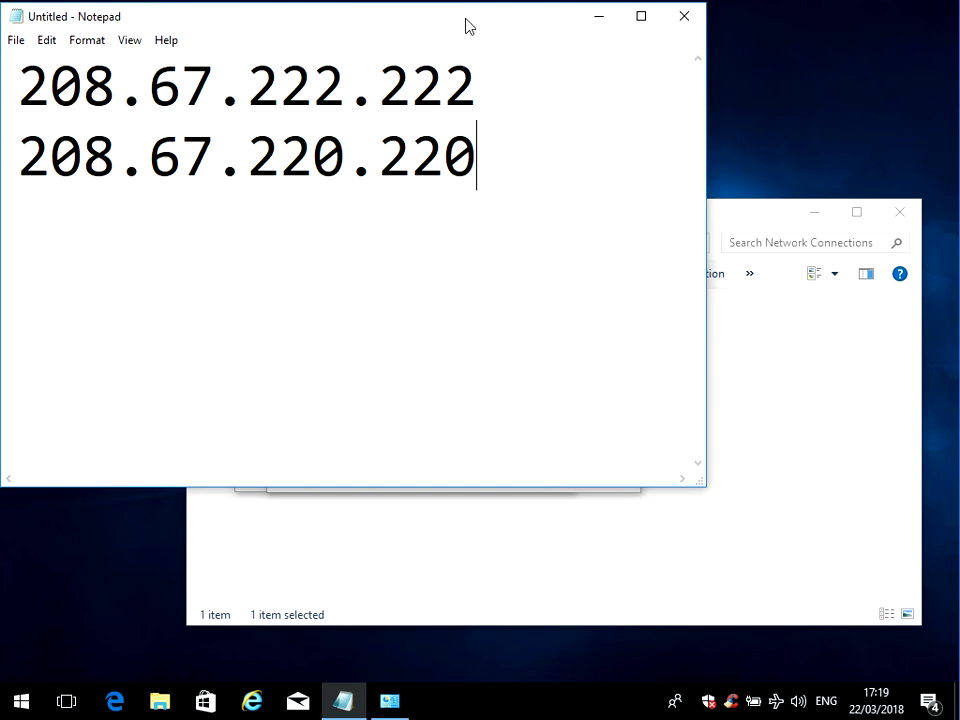
# - Check the OpenDNS addresses 208.67.222.222 and 208.67.220.220 in Notepad, then return to IPv4 Properties
pyautogui.click(479, 82)
pyautogui.moveTo(429, 82); pyautogui.dragTo(17, 58)
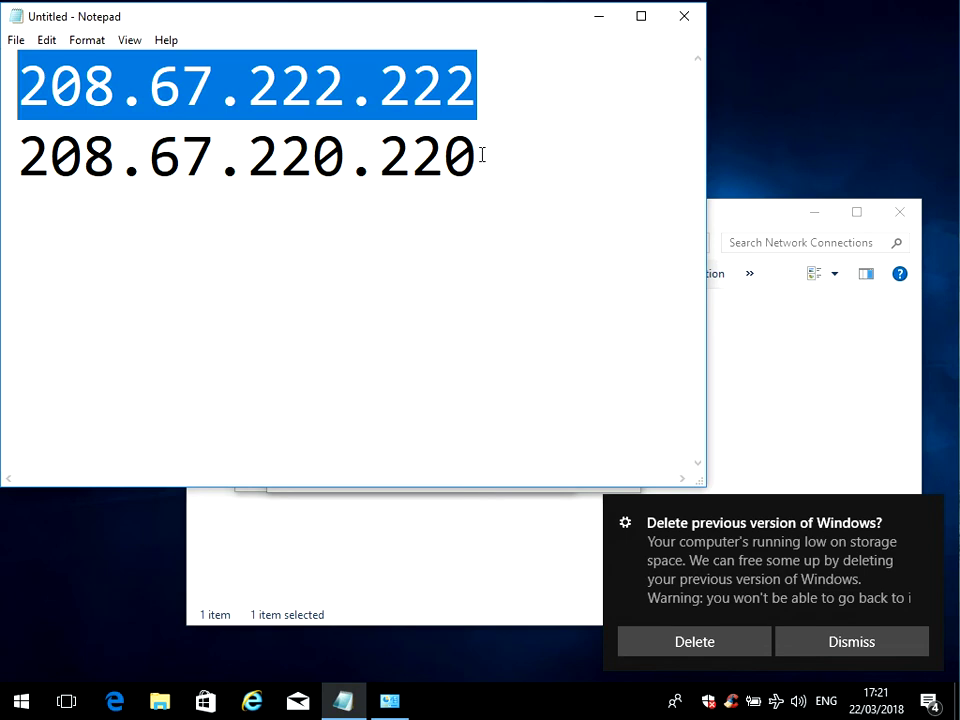
pyautogui.moveTo(482, 152); pyautogui.dragTo(234, 140)
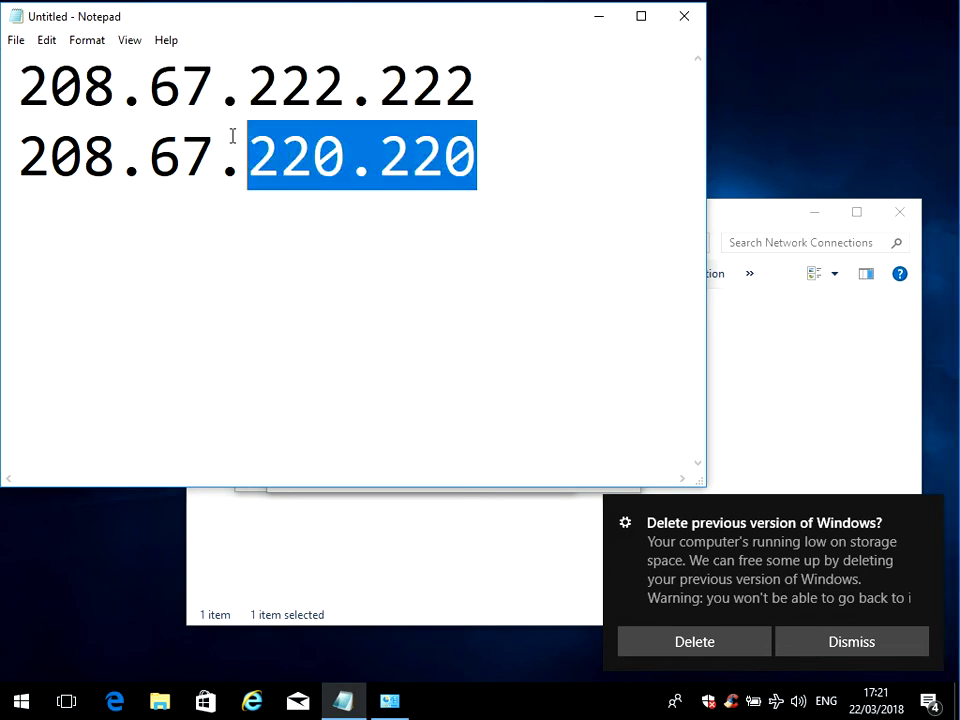
pyautogui.click(415, 574)
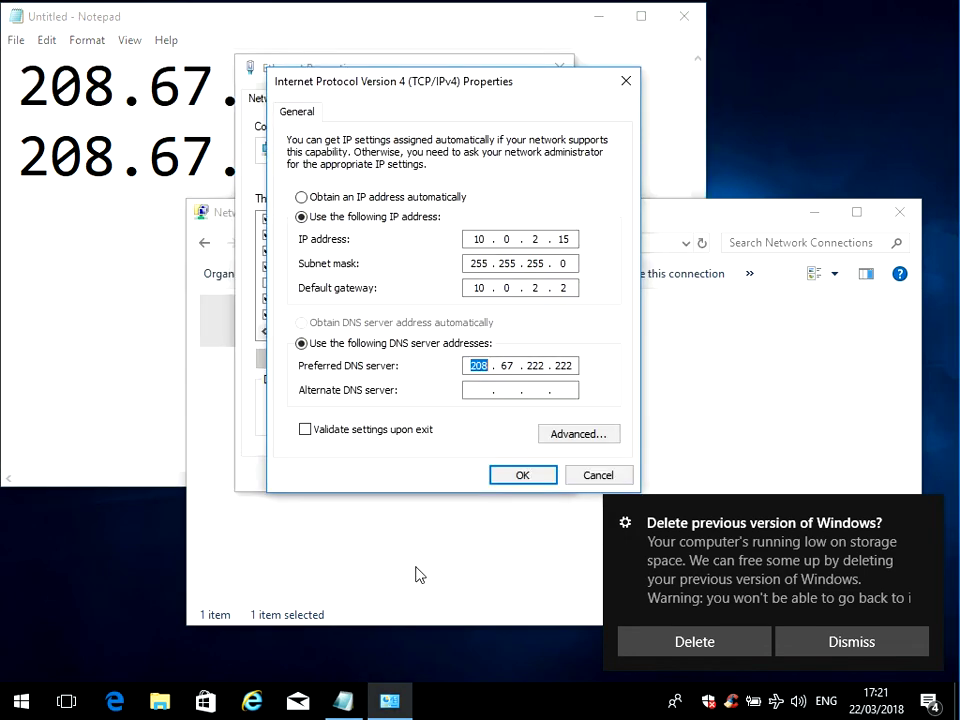
# - Enter alternate DNS 208.67.220.220, confirm with OK, and close the Ethernet Properties dialog
pyautogui.click(488, 391)
pyautogui.write('208 . . .')
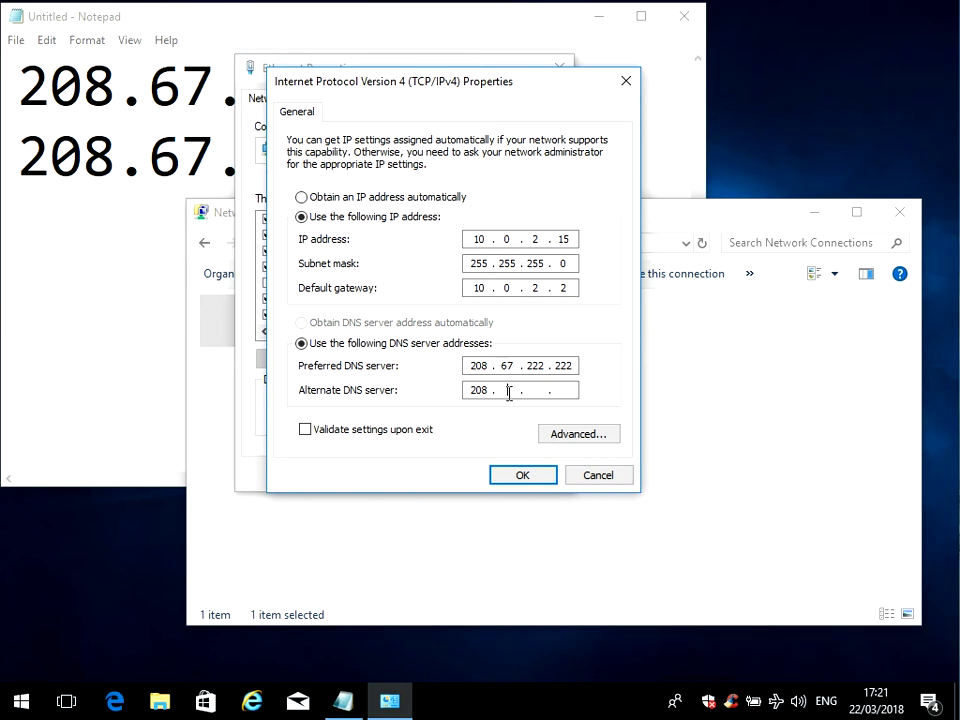
pyautogui.write('67 . ')
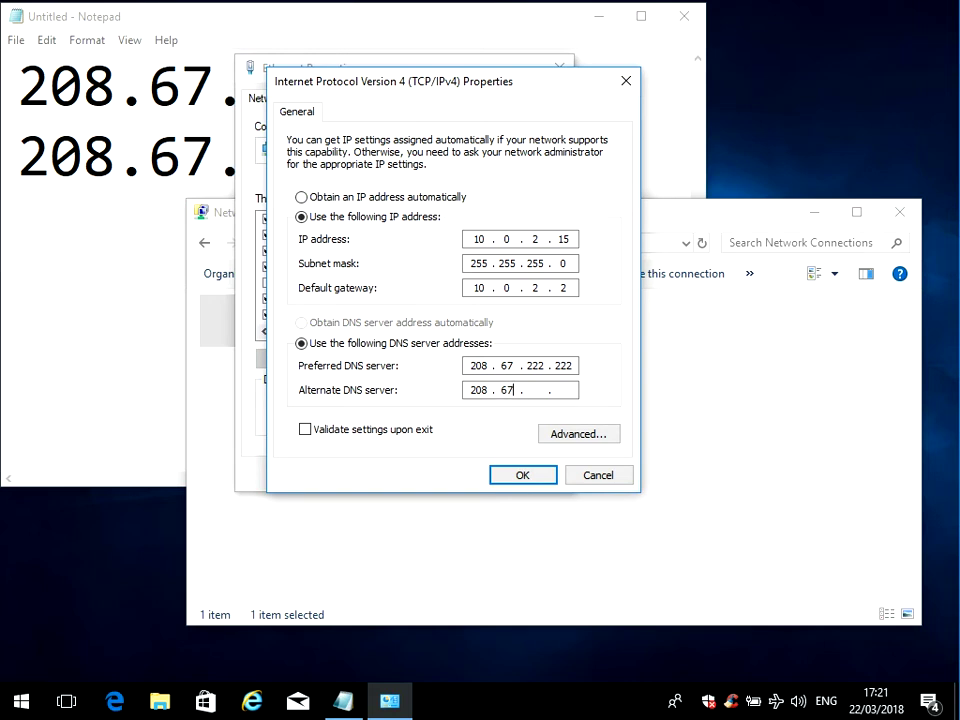
pyautogui.write('220 . 220')
pyautogui.click(517, 478)
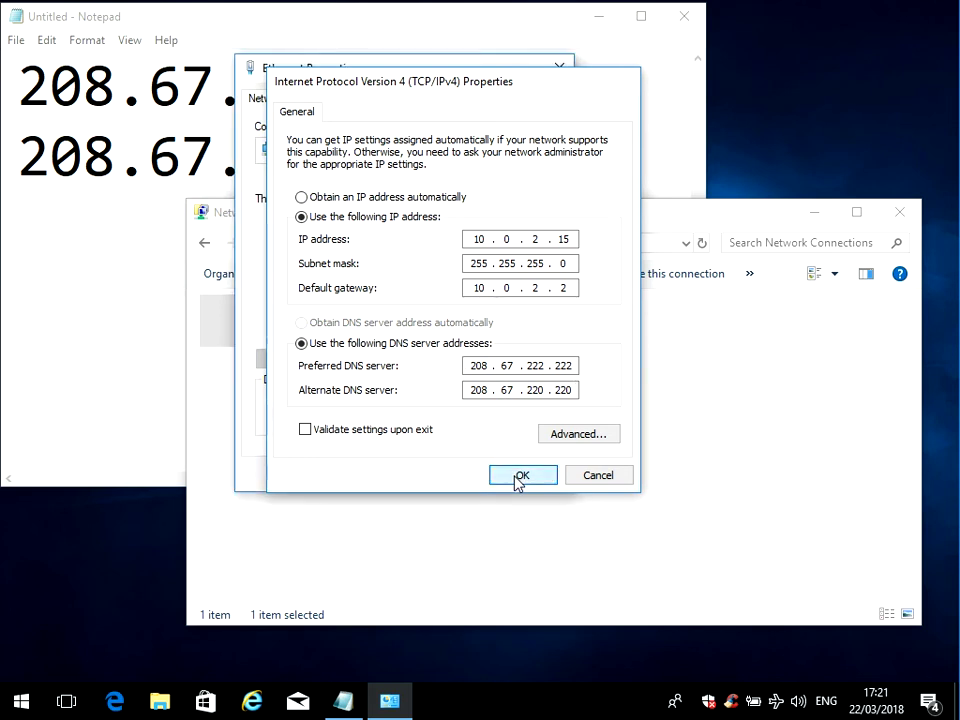
pyautogui.click(461, 480)
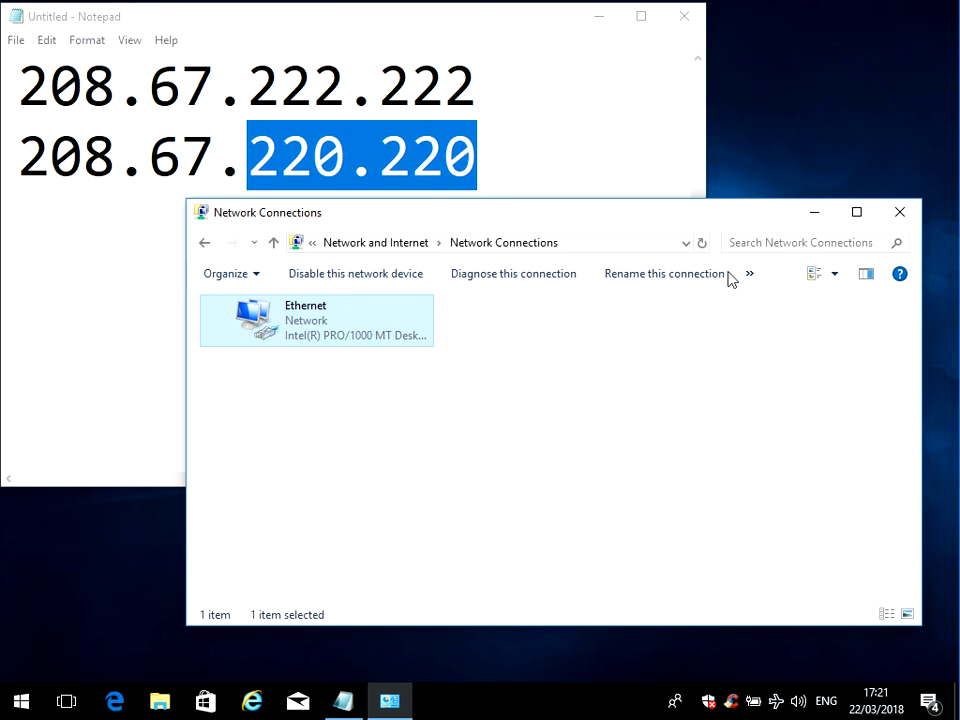
# - Minimize Network Connections and Notepad, and open OpenDNS's personal home security page in Chrome
pyautogui.click(815, 215)
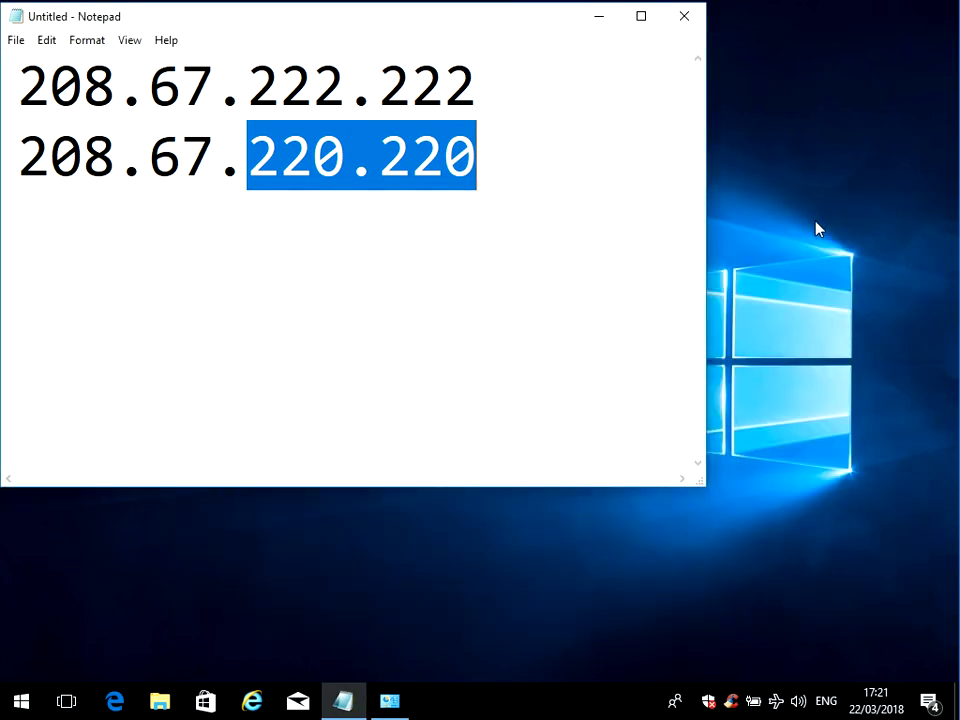
pyautogui.click(599, 17)
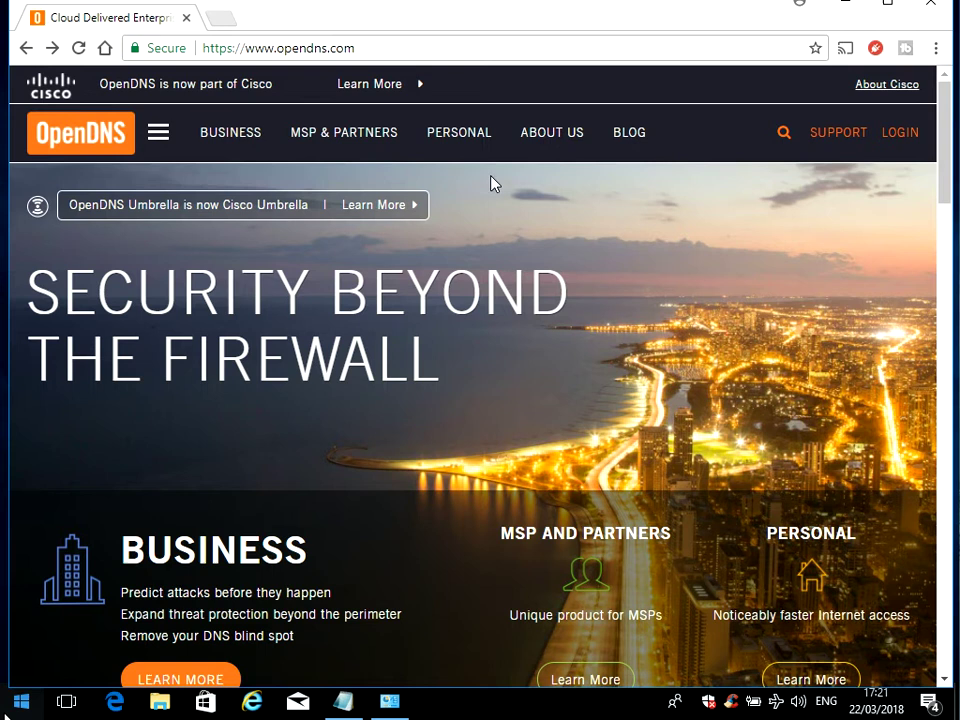
pyautogui.click(479, 148)
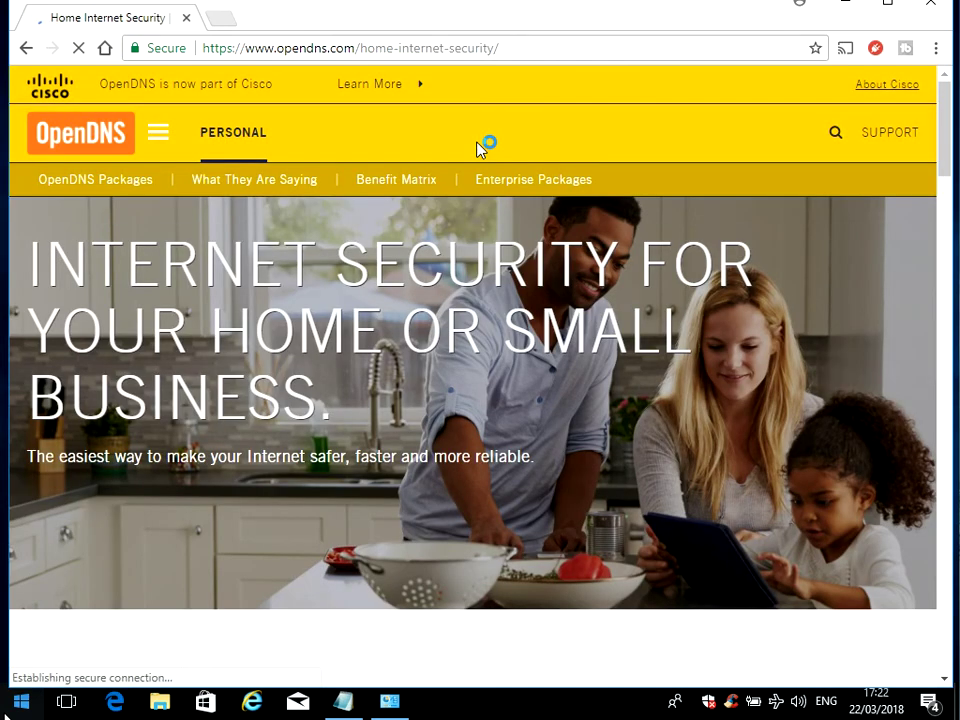
pyautogui.moveTo(943, 146); pyautogui.dragTo(950, 215)
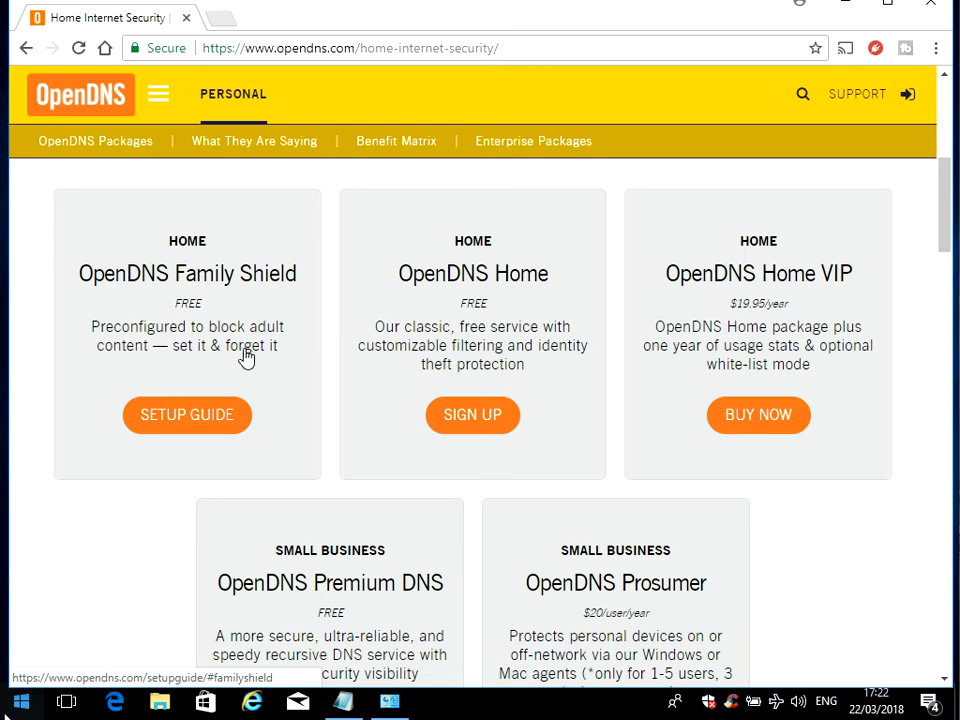
# - Go through the setup guide to the Windows 10 Configuration article and read it
pyautogui.click(190, 420)
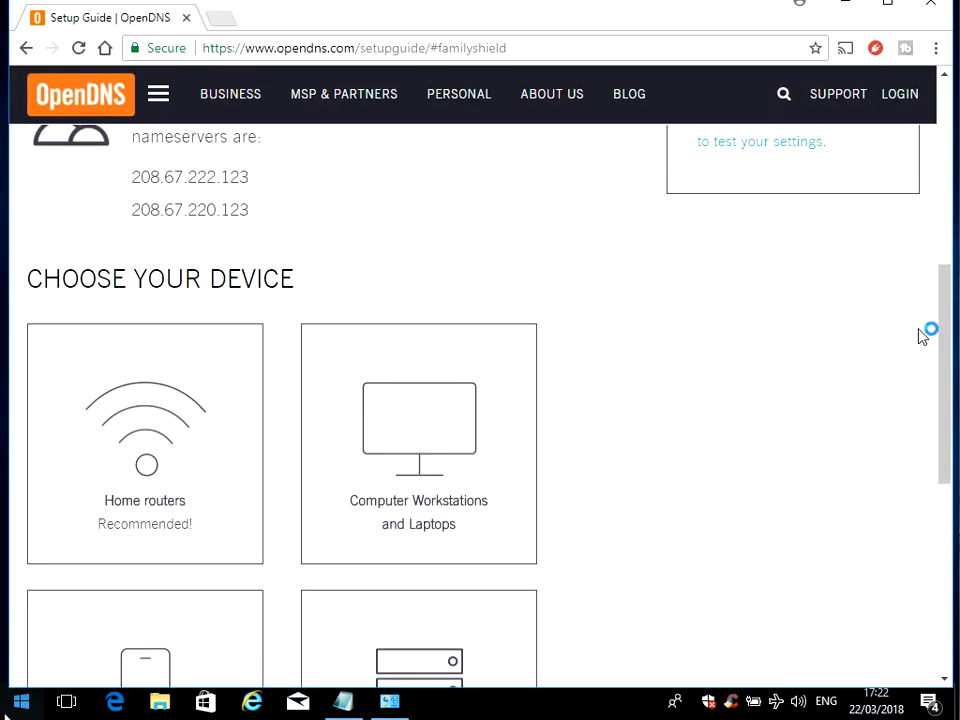
pyautogui.moveTo(945, 332); pyautogui.dragTo(943, 397)
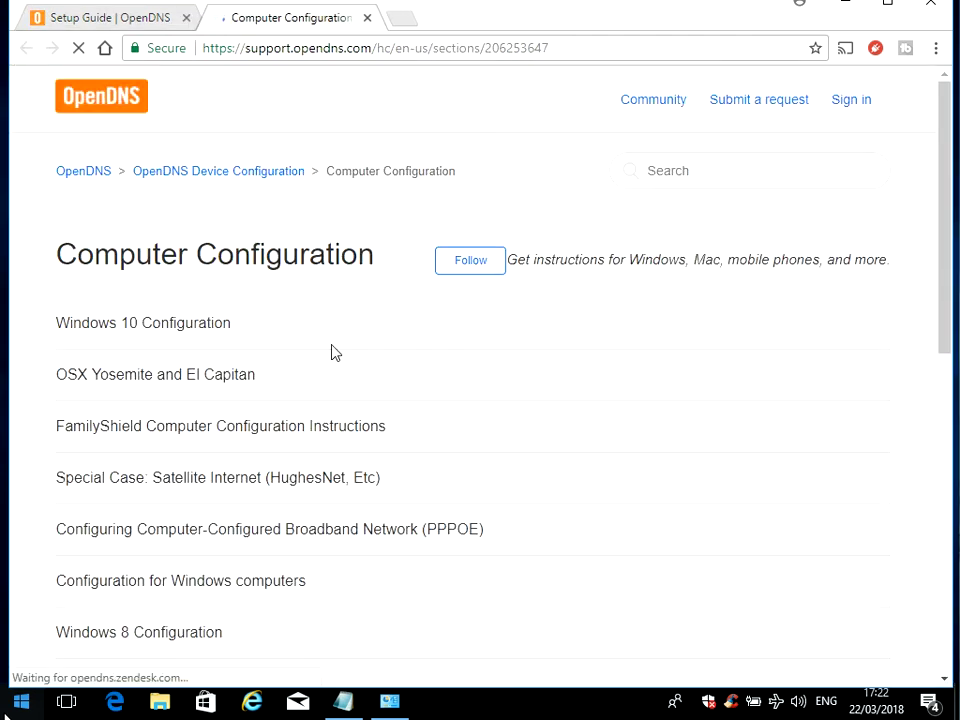
pyautogui.click(210, 323)
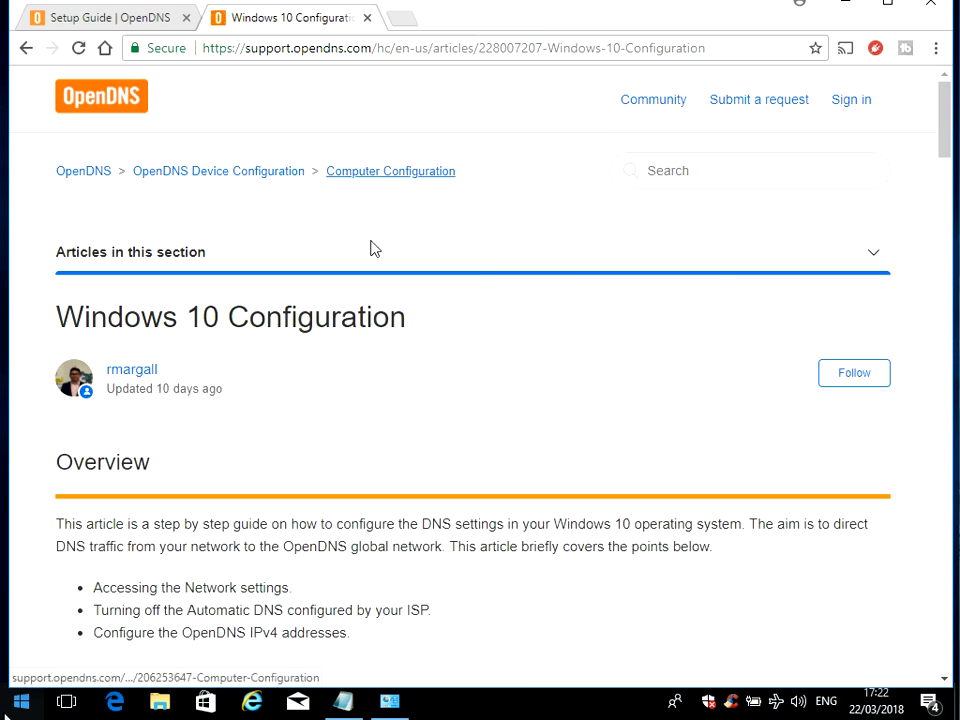
pyautogui.moveTo(952, 115); pyautogui.dragTo(955, 505)
pyautogui.scroll(-4, 437, 446)
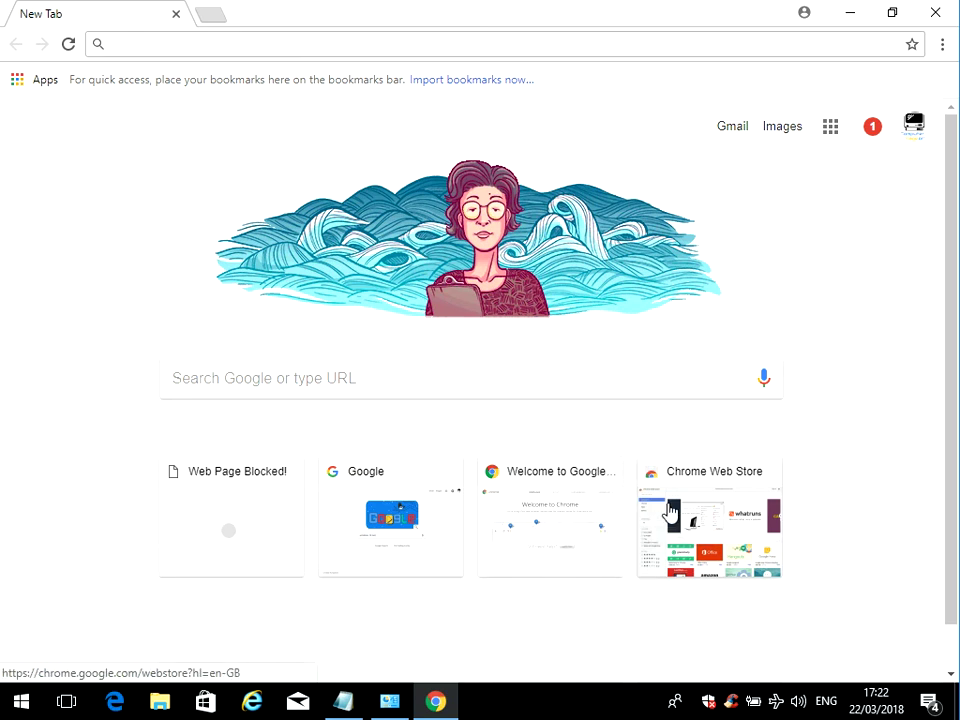
# - Load porn.com in Chrome, which shows FortiClient's Adult/Mature Content:Pornography block page
pyautogui.write('por')
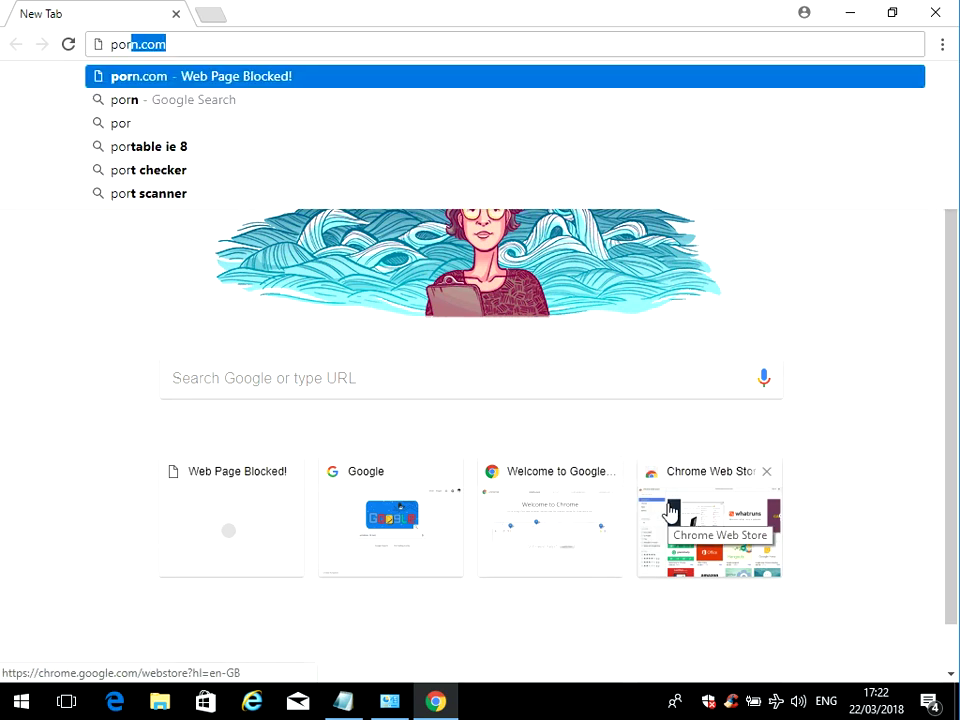
pyautogui.write('n.com')
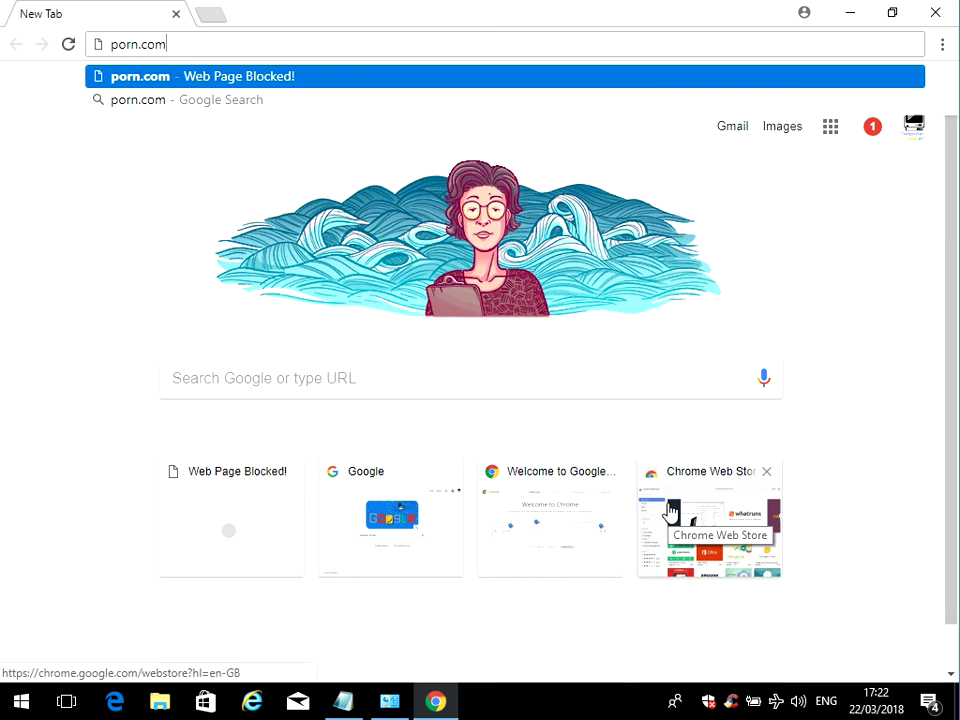
pyautogui.press('Return')
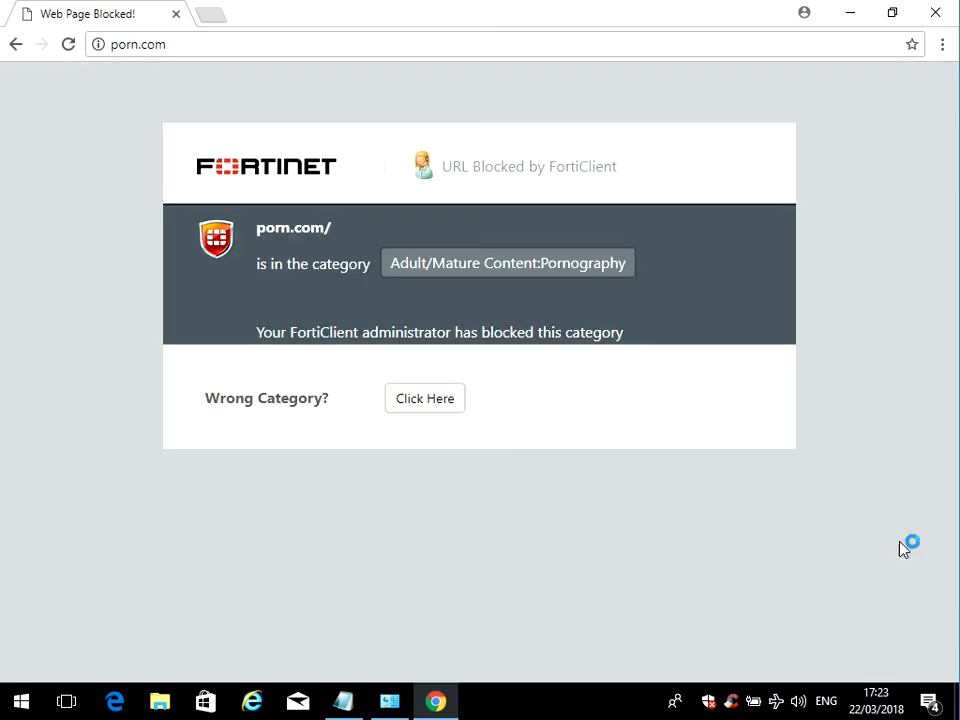